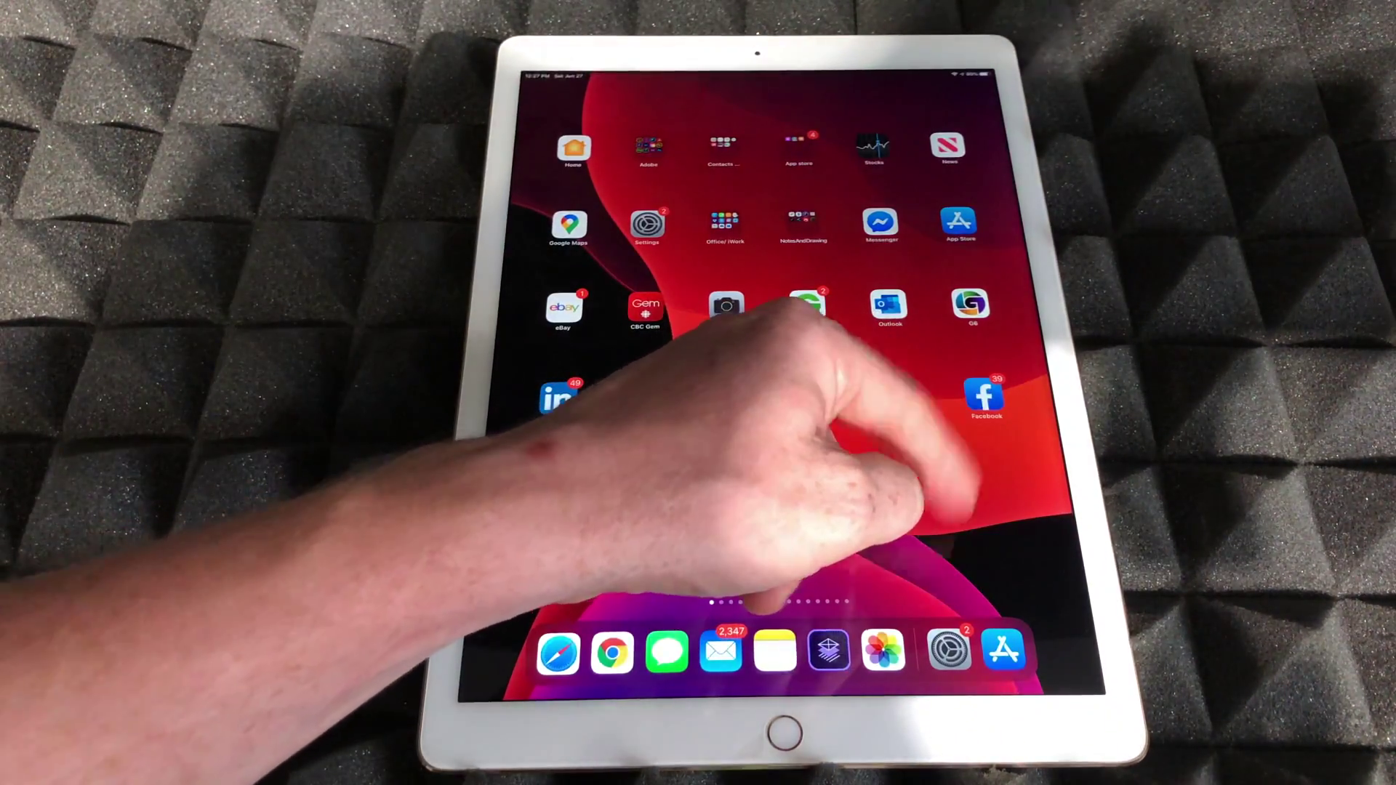
Step: Launch the reinstalled Facebook app from its home screen icon
{"action": "left_click", "coordinate": [984, 395]}
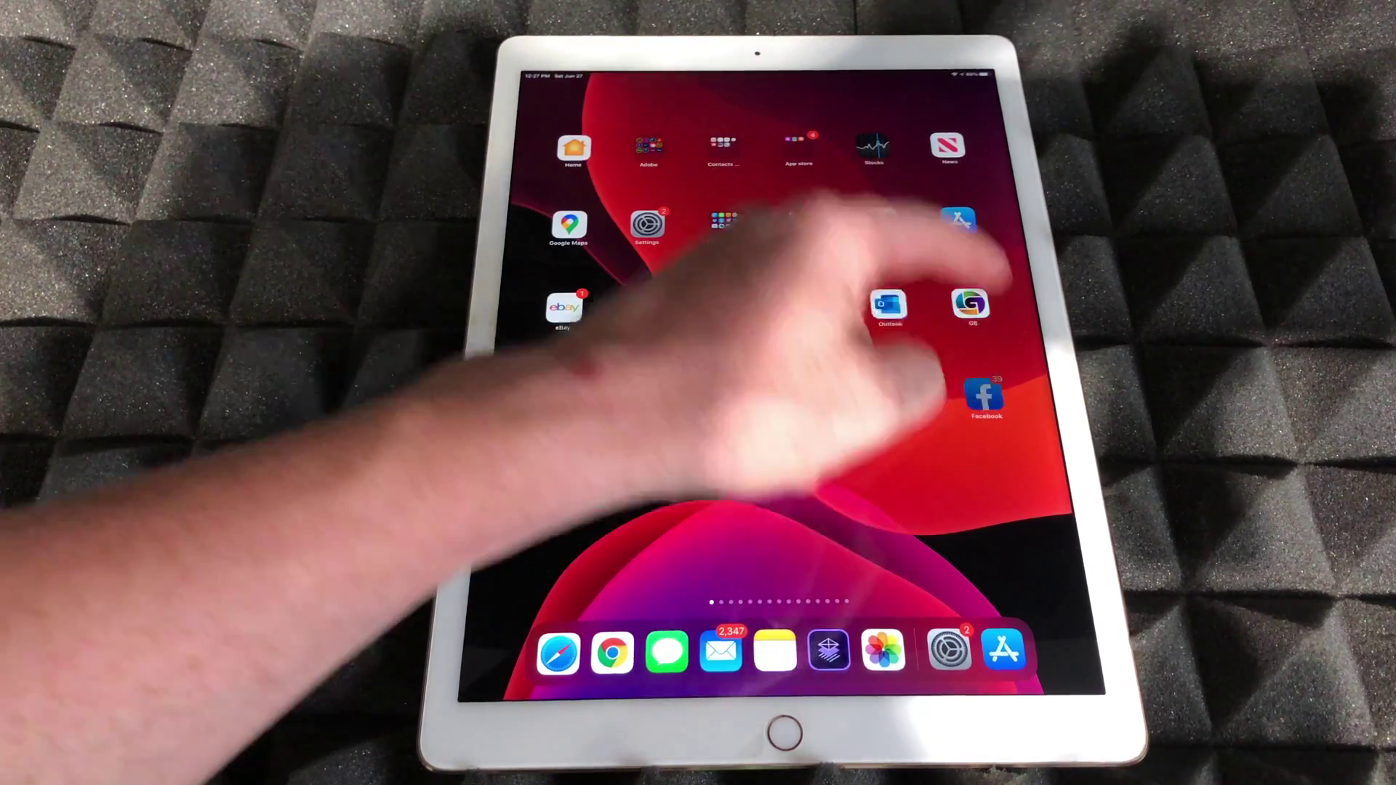